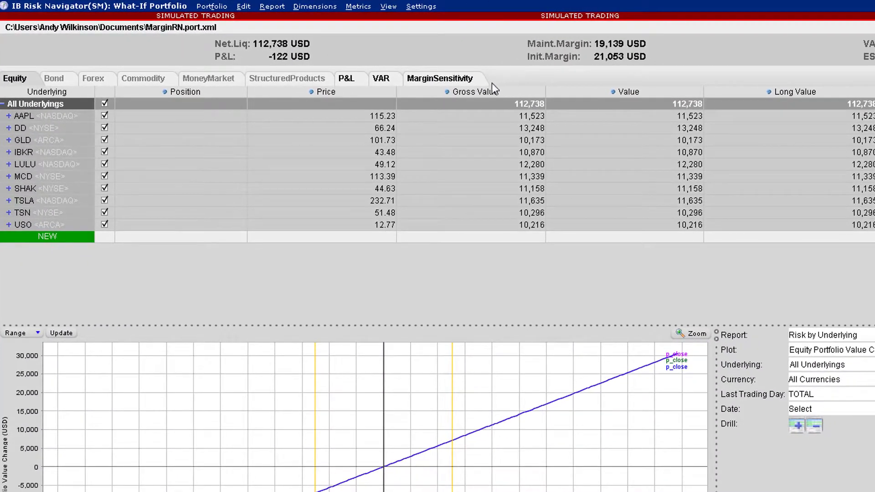
Step: Refresh the Margin Sensitivity figures and expand every underlying into its individual stock rows
click(478, 81)
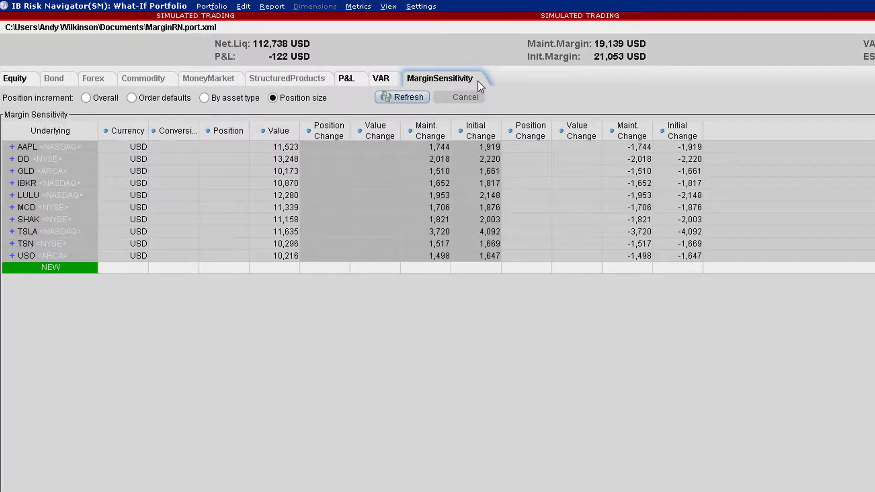
click(420, 97)
right_click(39, 193)
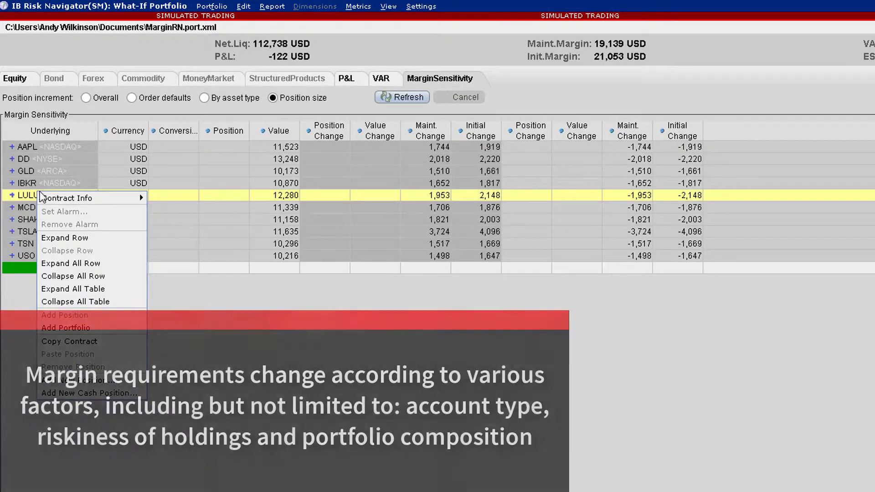
click(70, 289)
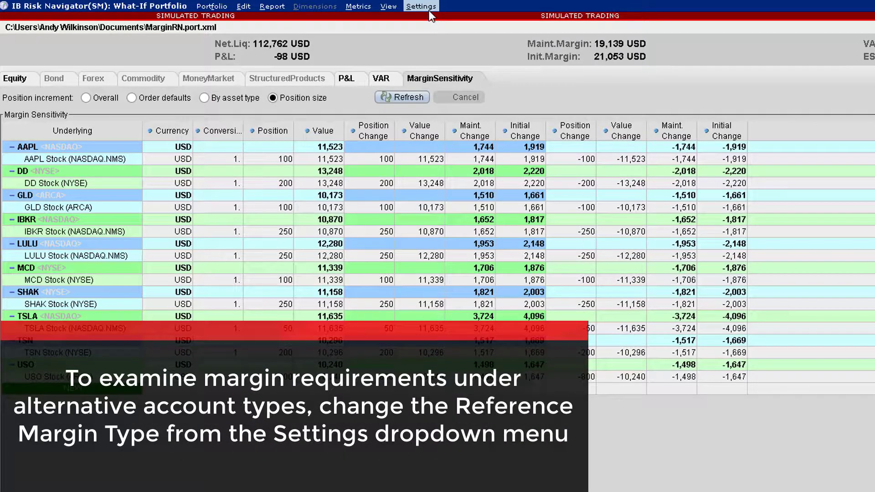
Step: Set the reference margin type to PMRGN and view the Equity tab at 19,142 USD maintenance margin
click(430, 9)
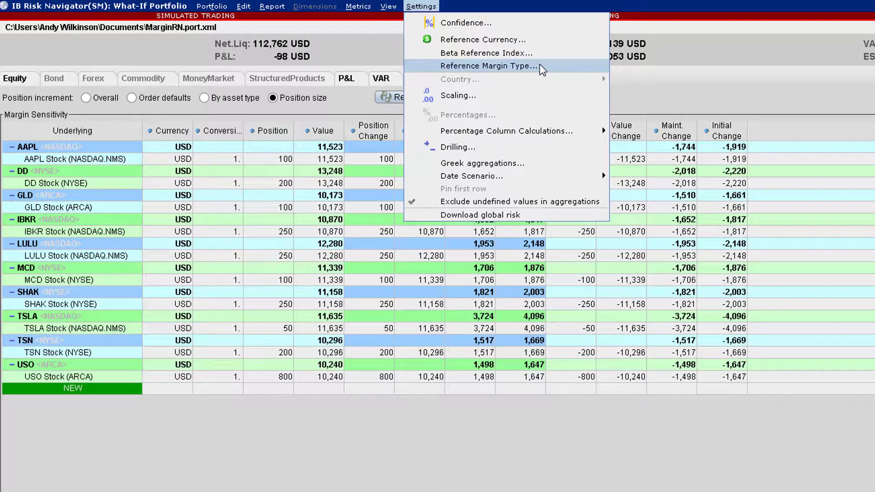
click(540, 66)
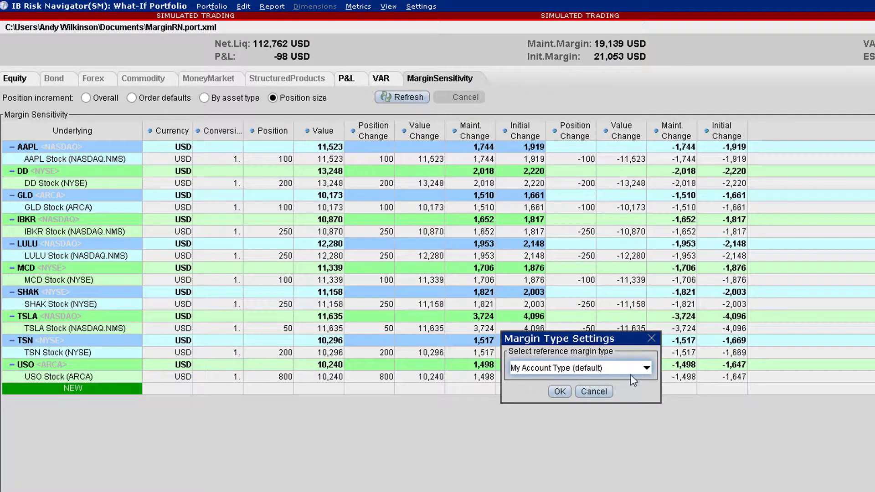
drag(625, 339, 600, 158)
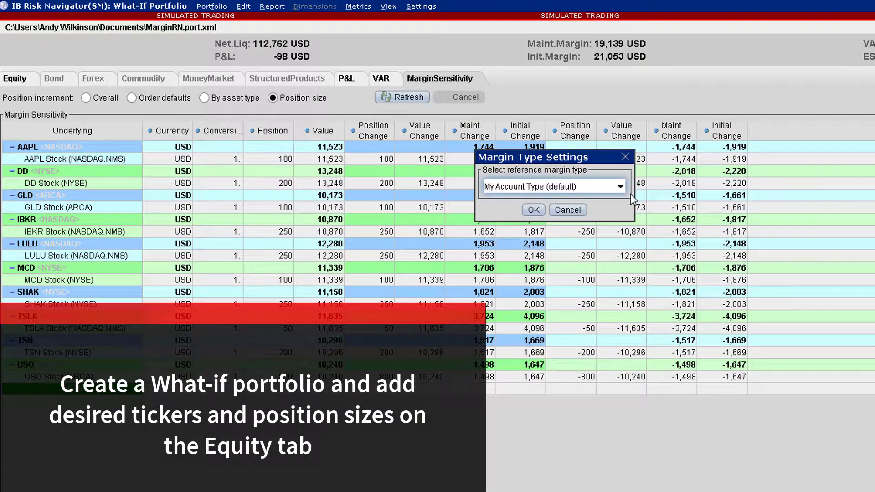
click(620, 186)
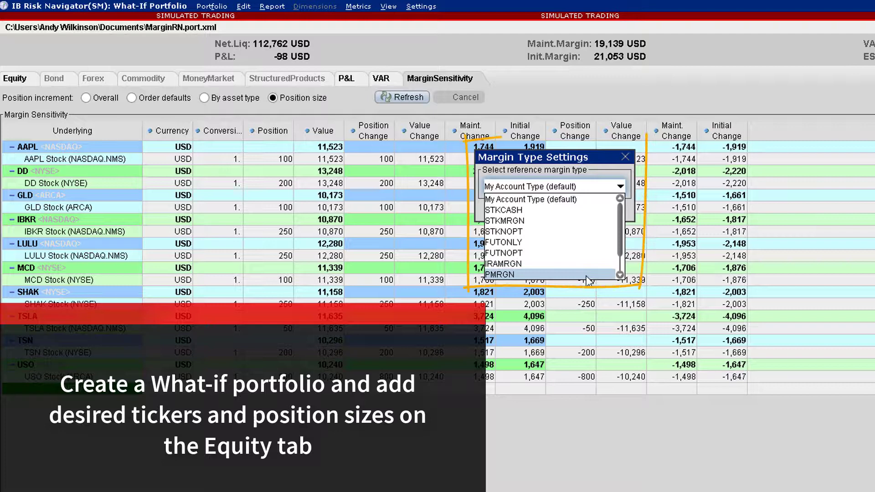
click(588, 276)
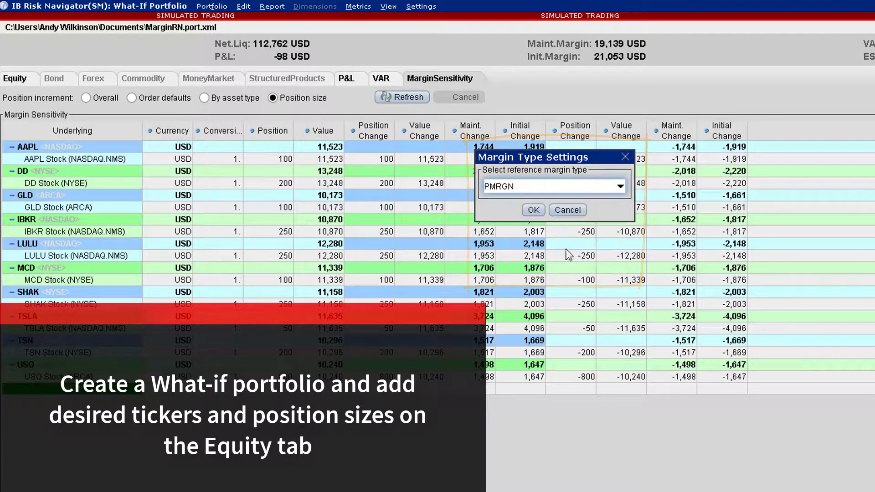
click(533, 211)
click(18, 79)
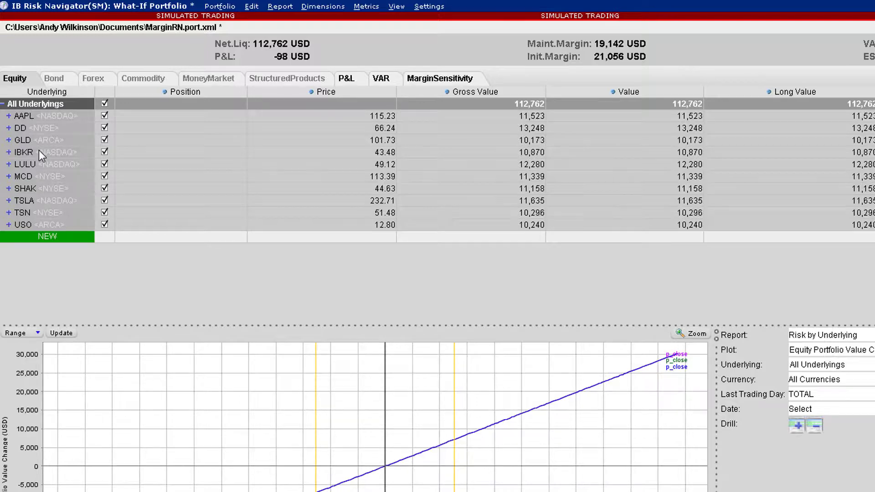
Step: Expand all Equity rows and enlarge the table to reveal the TSN and USO holdings
right_click(39, 149)
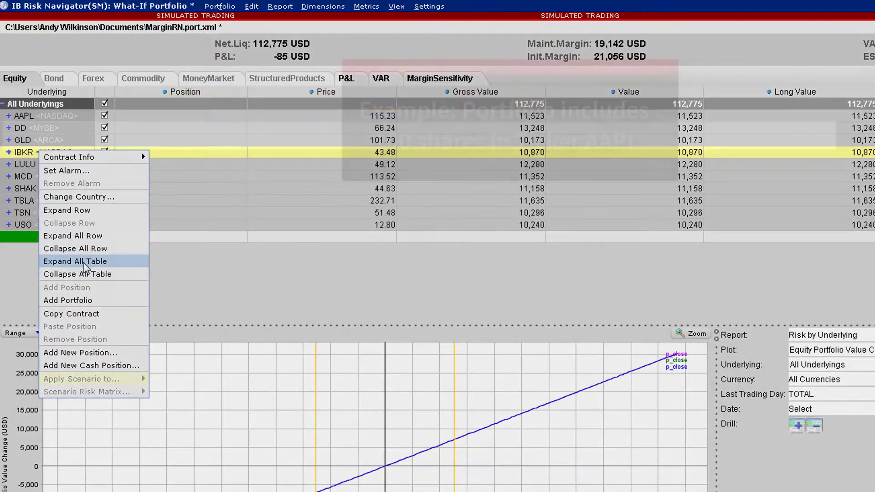
click(84, 267)
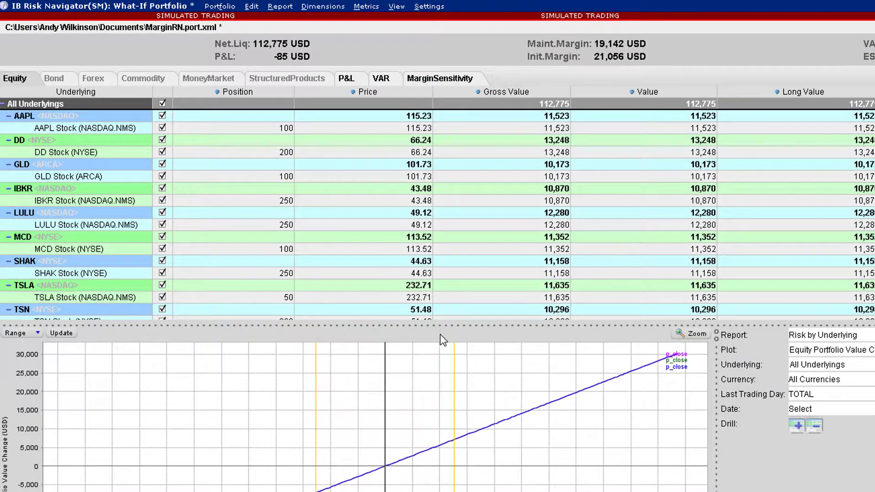
mouse_move(427, 326)
mouse_down()
mouse_move(423, 381)
mouse_move(423, 370)
mouse_up()
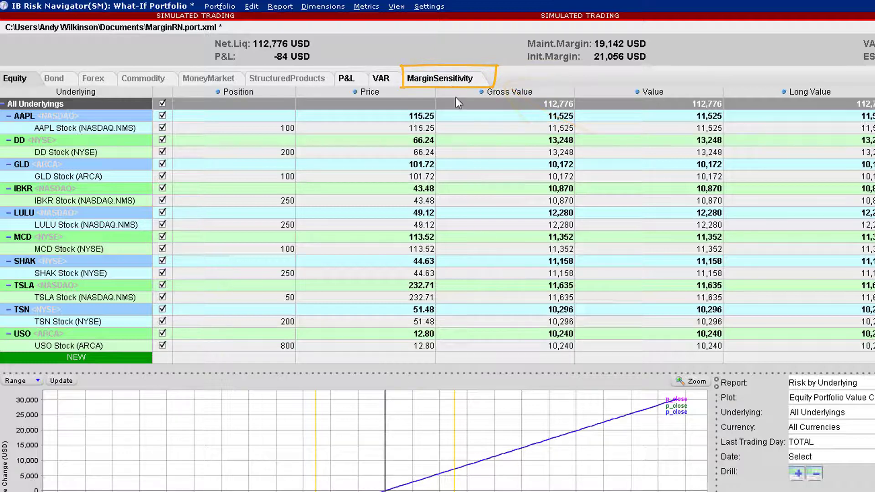
Step: Compute margin changes with order-default, overall 750-share, then position-size increments
click(462, 82)
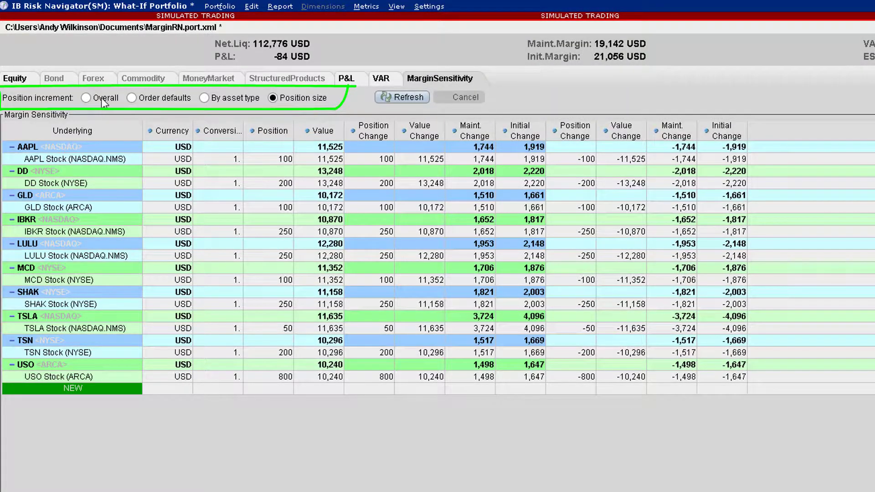
click(131, 98)
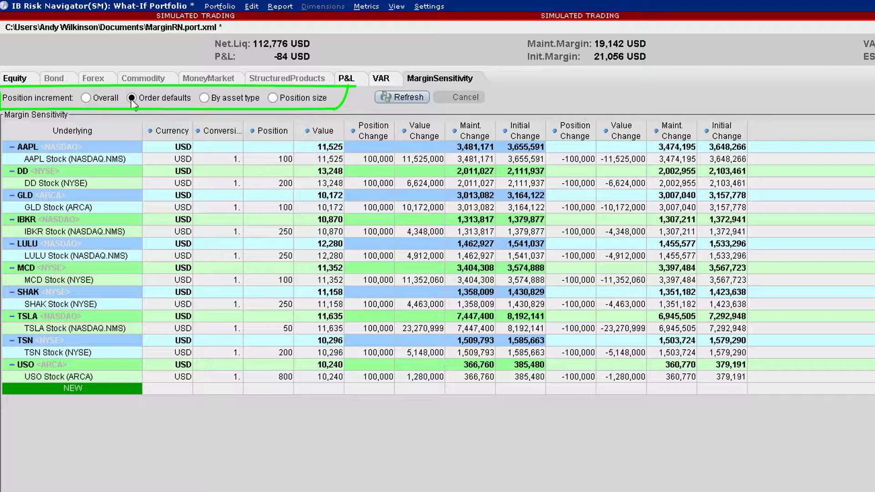
click(107, 100)
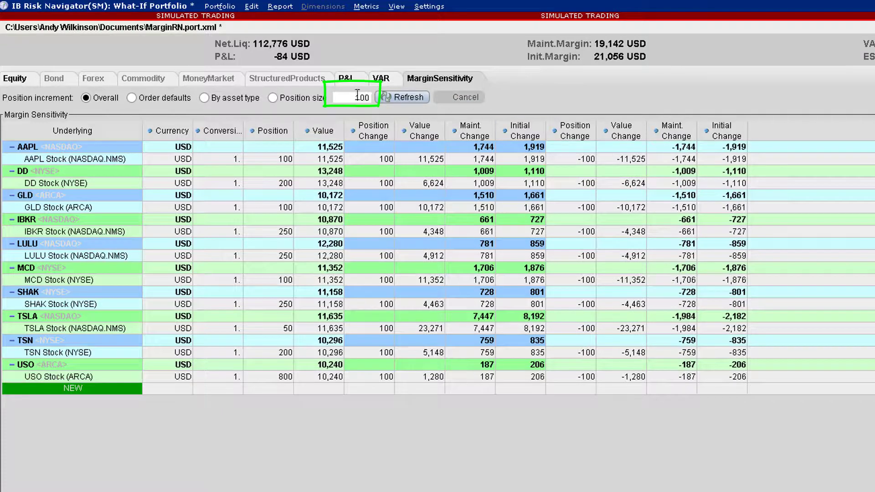
double_click(356, 97)
text(75)
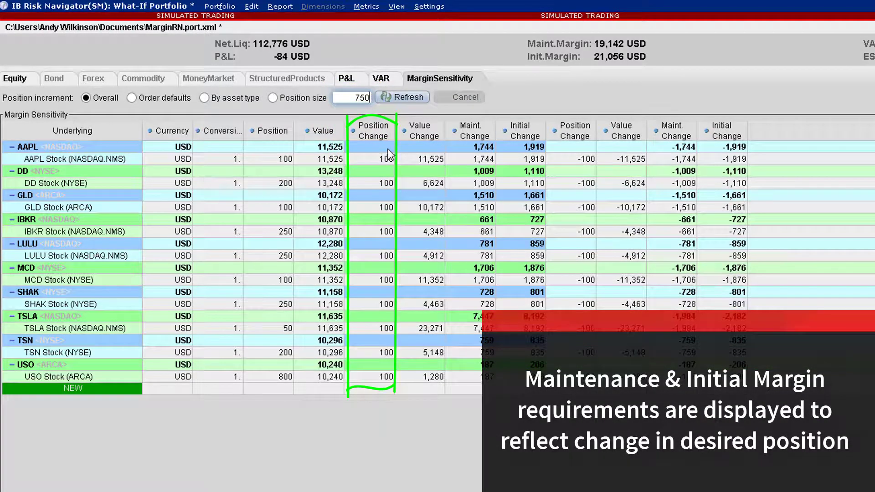
text(0)
click(414, 97)
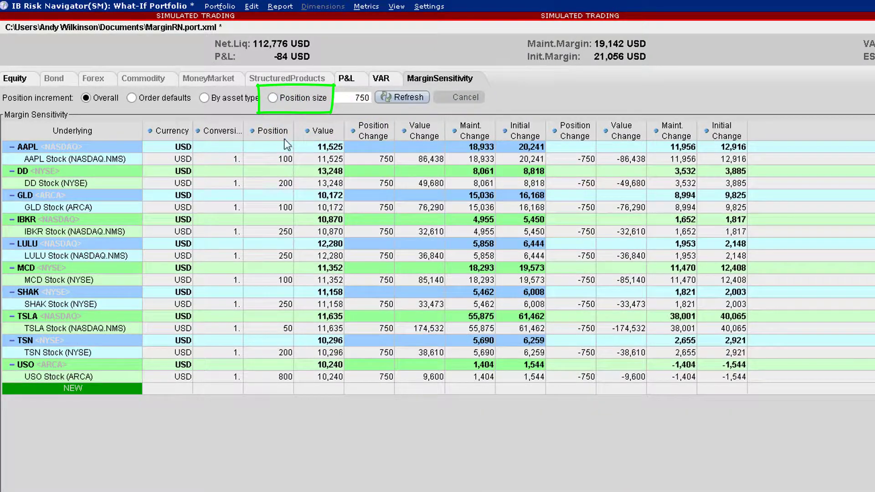
click(273, 99)
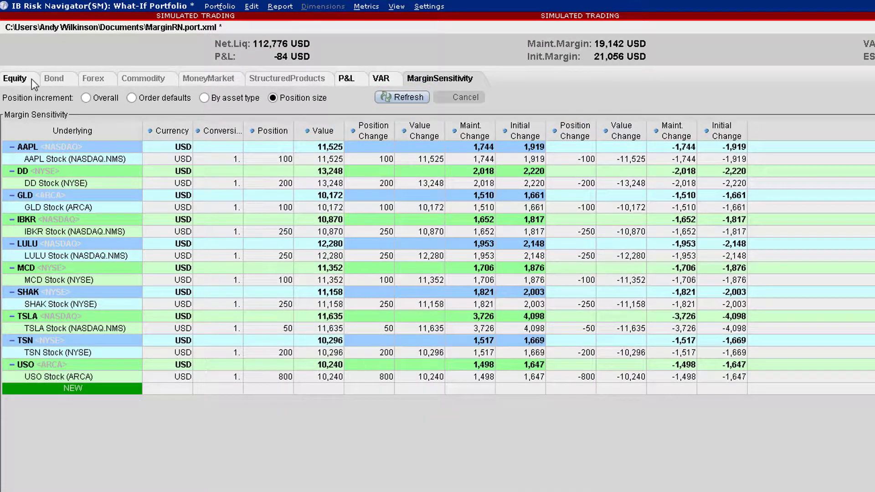
Step: On the Equity tab, collapse the table, then expand every underlying into its stock rows again
click(31, 79)
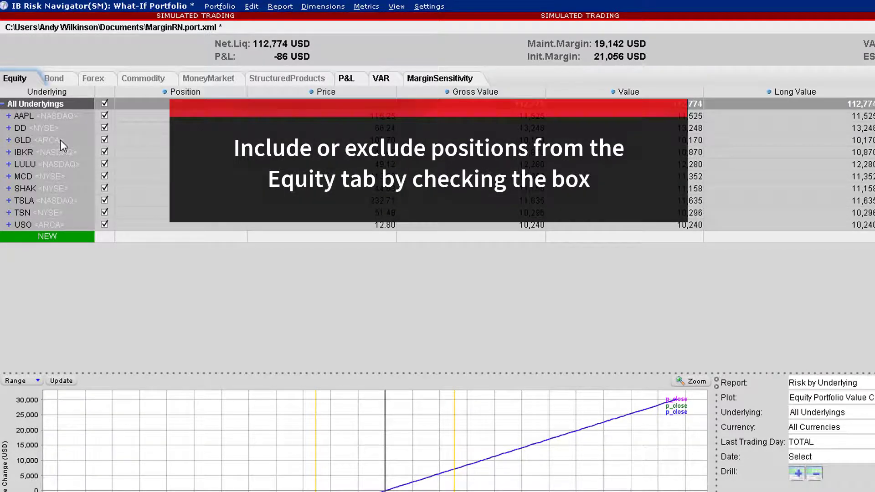
right_click(60, 141)
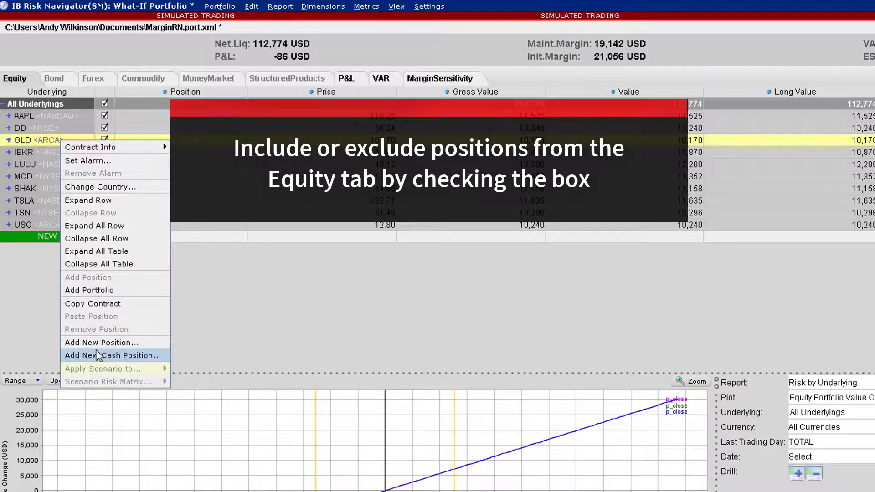
click(101, 264)
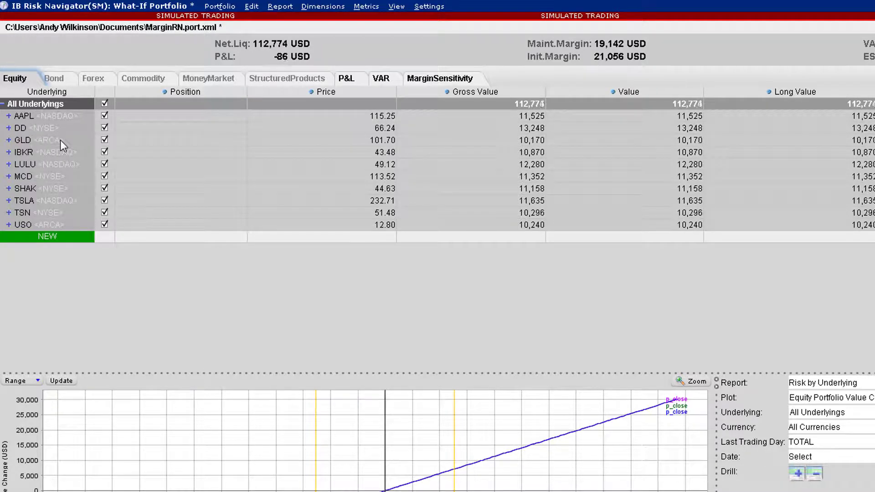
right_click(60, 140)
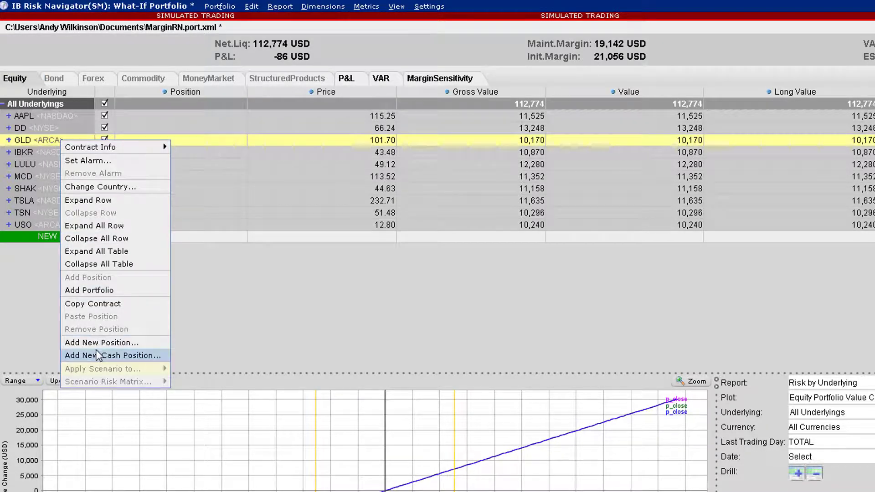
click(105, 251)
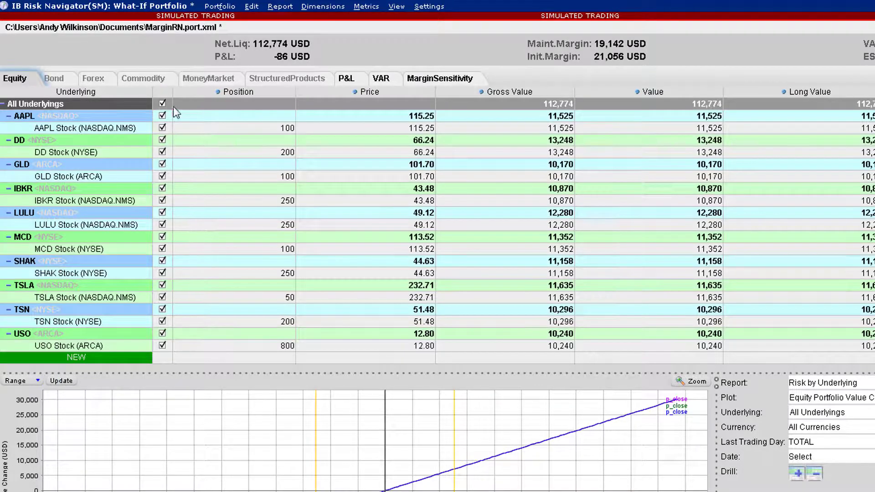
Step: Exclude DD and GLD, then re-include all underlyings and view Margin Sensitivity
click(163, 152)
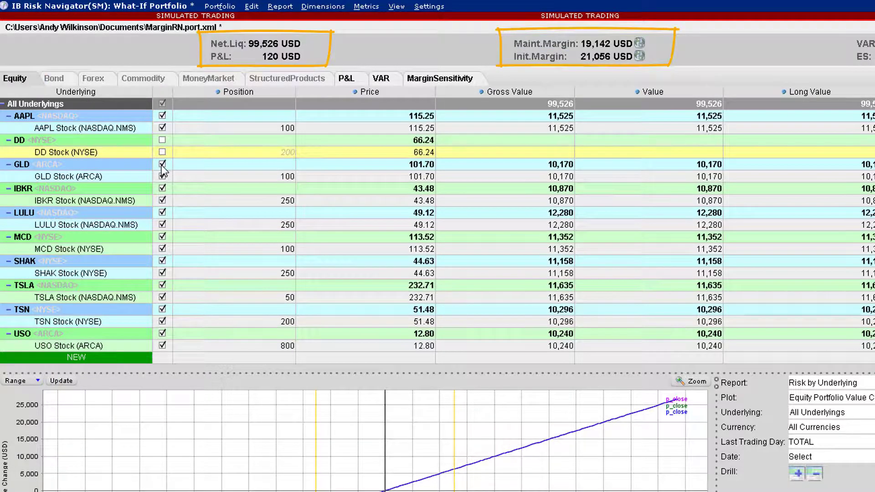
click(162, 176)
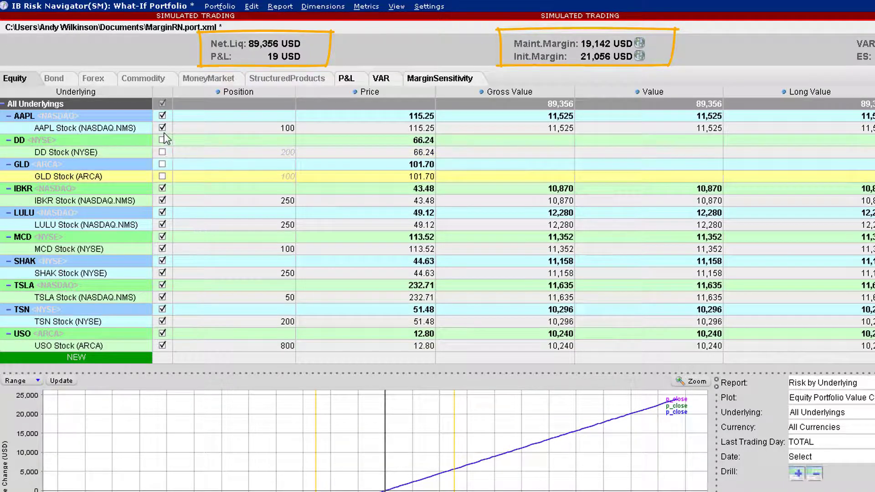
click(163, 103)
click(162, 104)
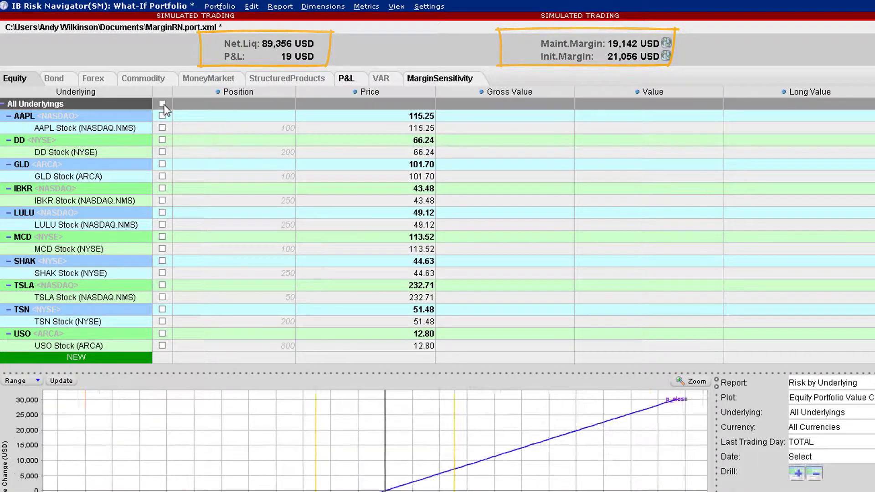
click(474, 80)
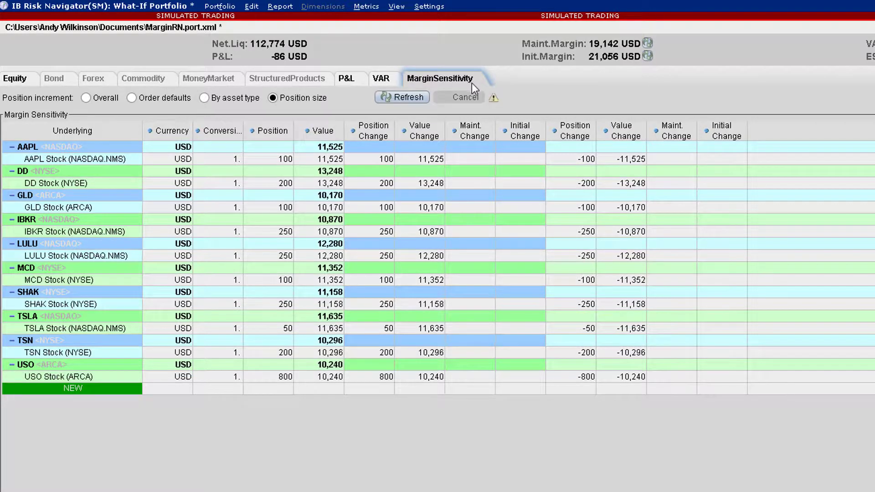
Step: Dismiss the GLD row menu and refresh margin sensitivity with all ten underlyings included
right_click(95, 193)
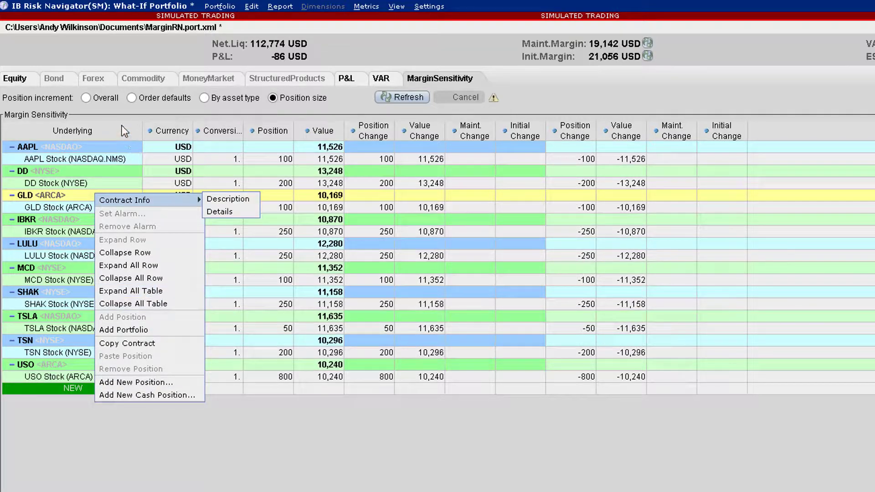
key(Escape)
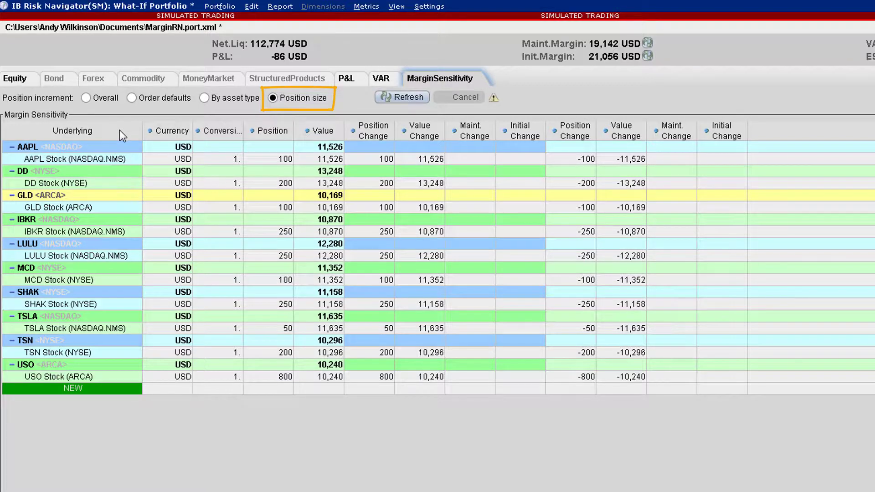
click(410, 97)
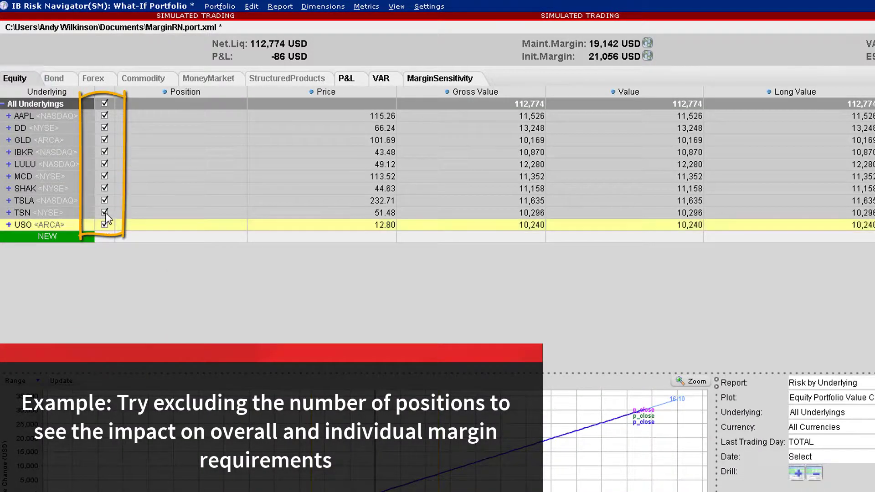
Step: Uncheck USO, TSN, TSLA, SHAK and MCD, then re-include all underlyings
click(105, 225)
click(105, 212)
click(105, 200)
click(104, 188)
click(104, 176)
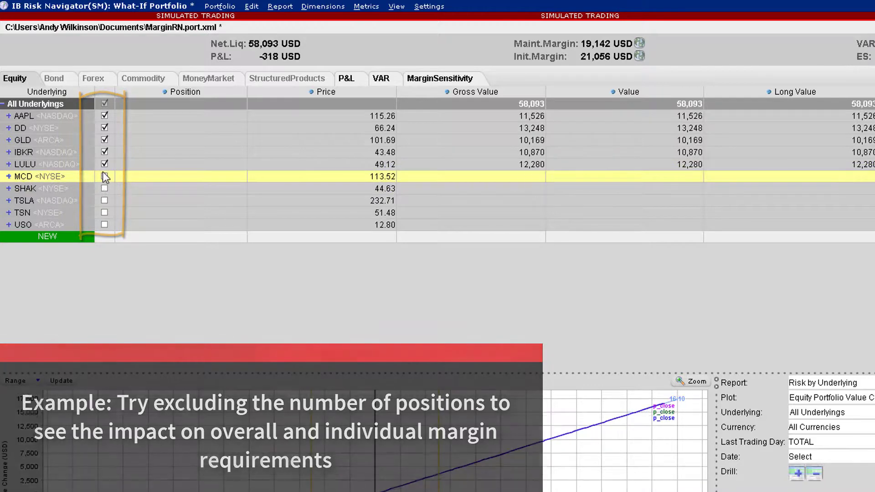
click(104, 104)
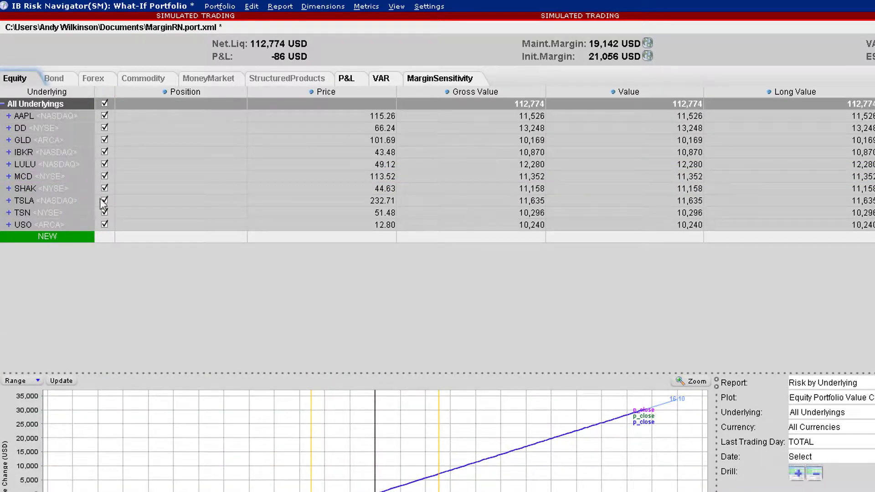
Step: Exclude USO, TSN, TSLA, SHAK and MCD again and refresh margins, showing AAPL at 3,333 maintenance
click(104, 225)
click(105, 212)
click(105, 200)
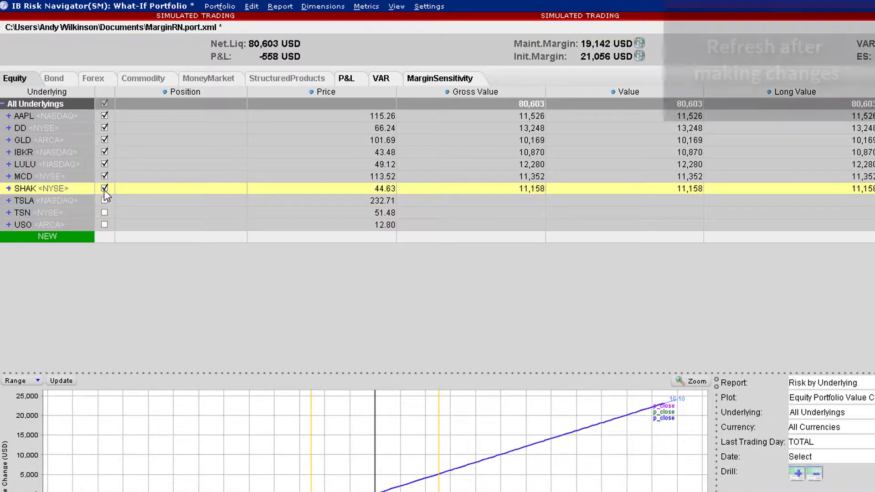
click(104, 188)
click(104, 176)
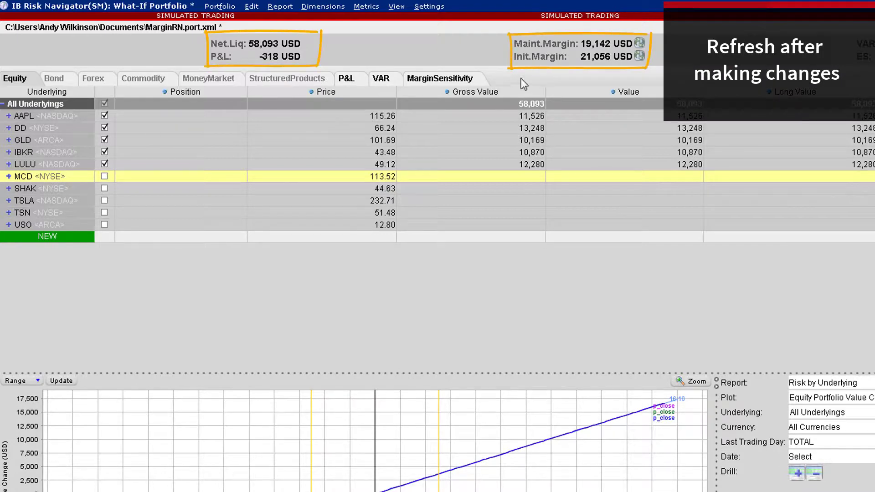
click(639, 56)
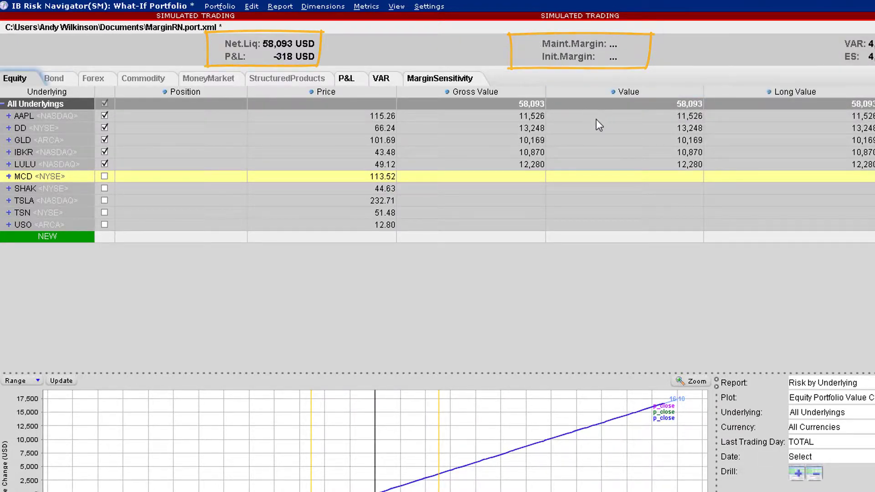
click(460, 79)
click(426, 97)
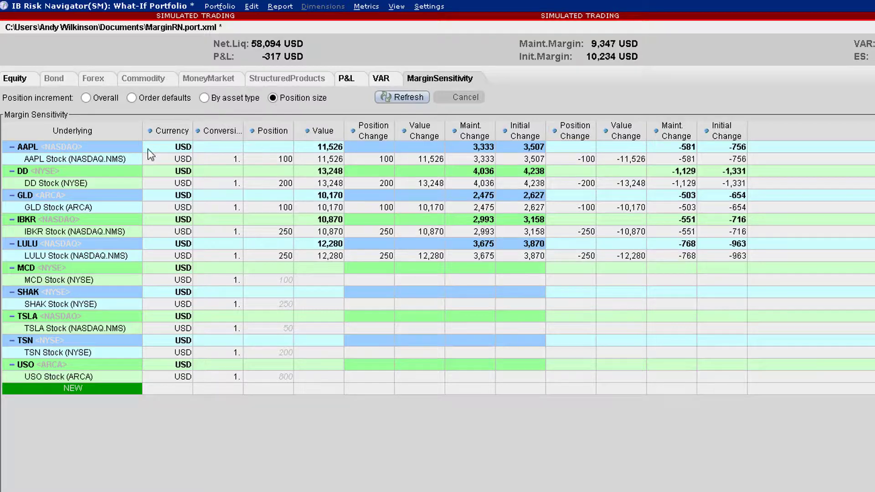
Step: Include only AAPL and refresh its margin change to ±3,488 maintenance and ±3,663 initial
click(28, 81)
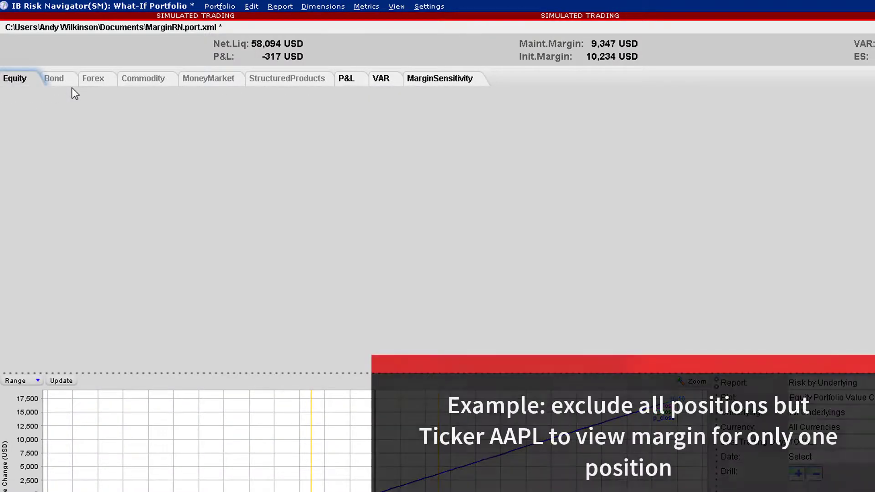
right_click(48, 127)
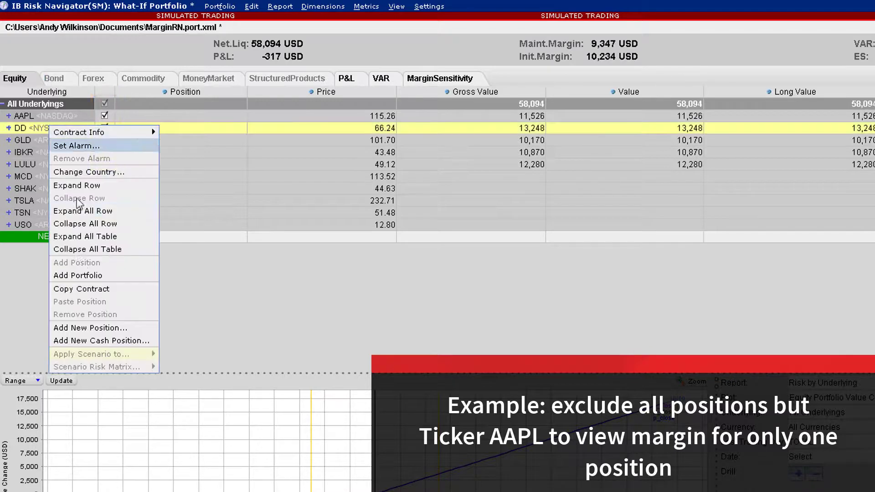
click(89, 235)
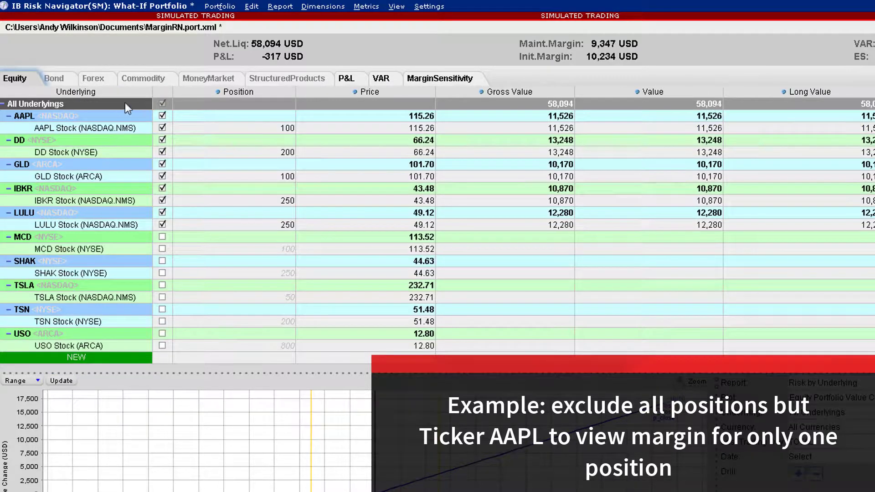
click(163, 104)
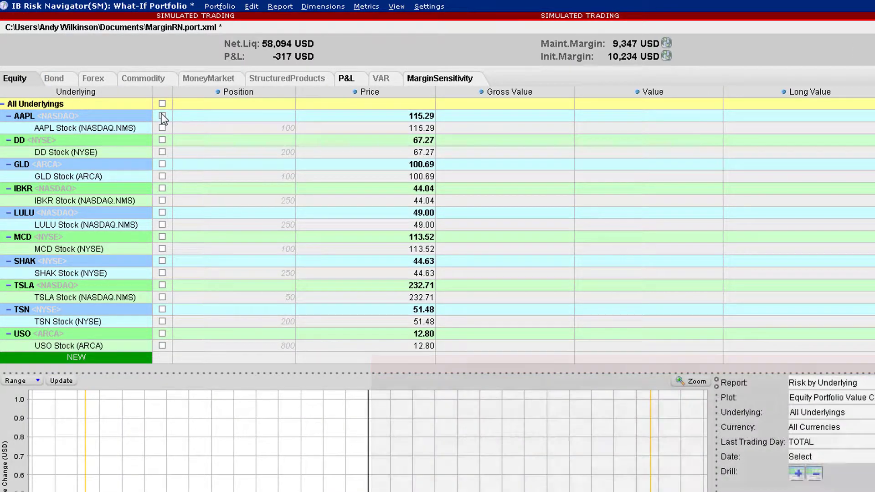
click(162, 116)
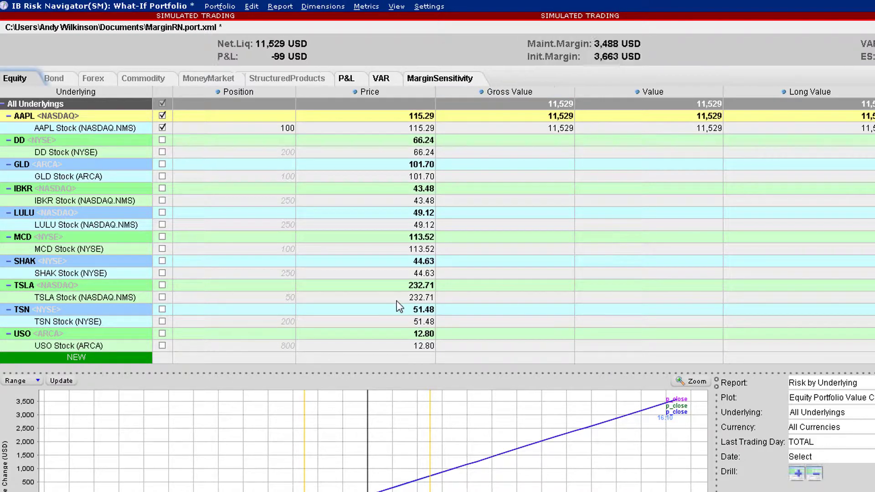
click(468, 78)
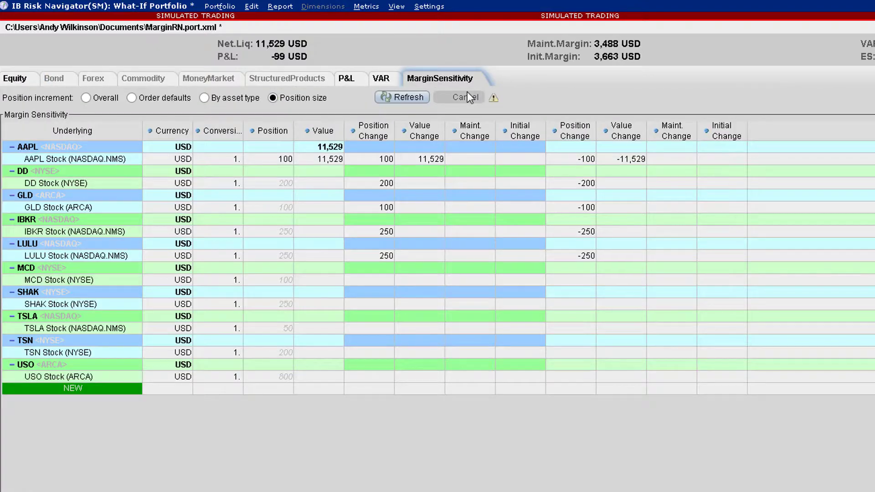
click(415, 93)
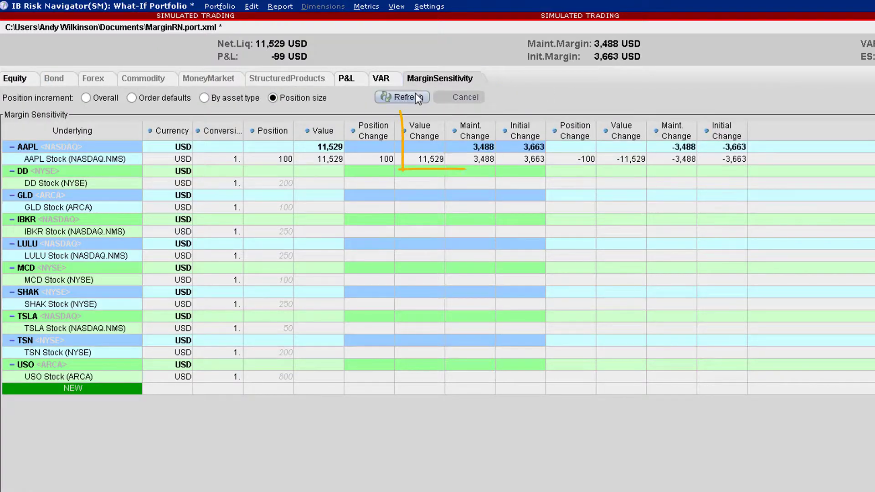